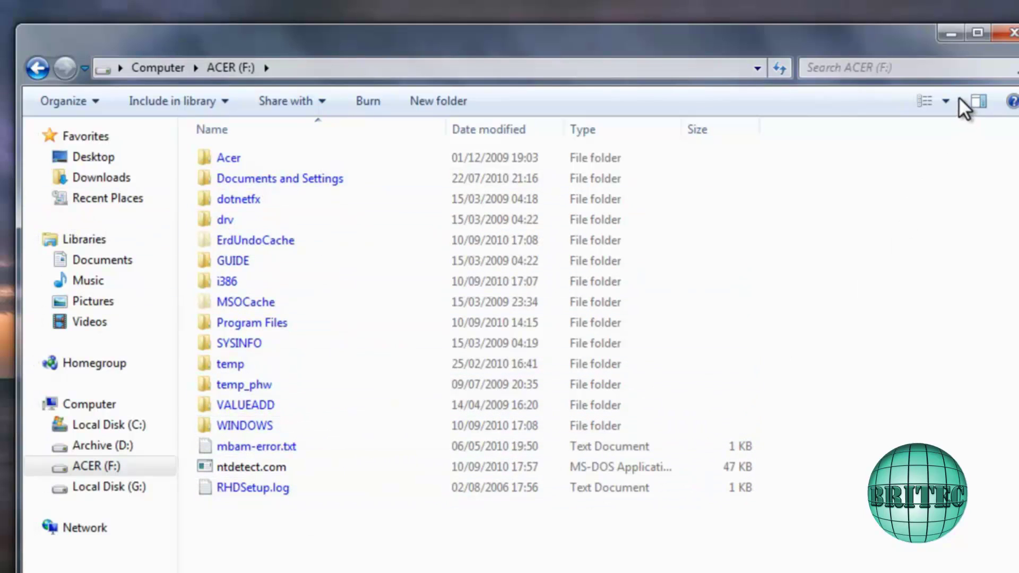
Close the ACER (F:) window and run AutoBackup4tech.exe from the desktop's Fab's Auto Backup Tech folder as administrator
left_click(1010, 33)
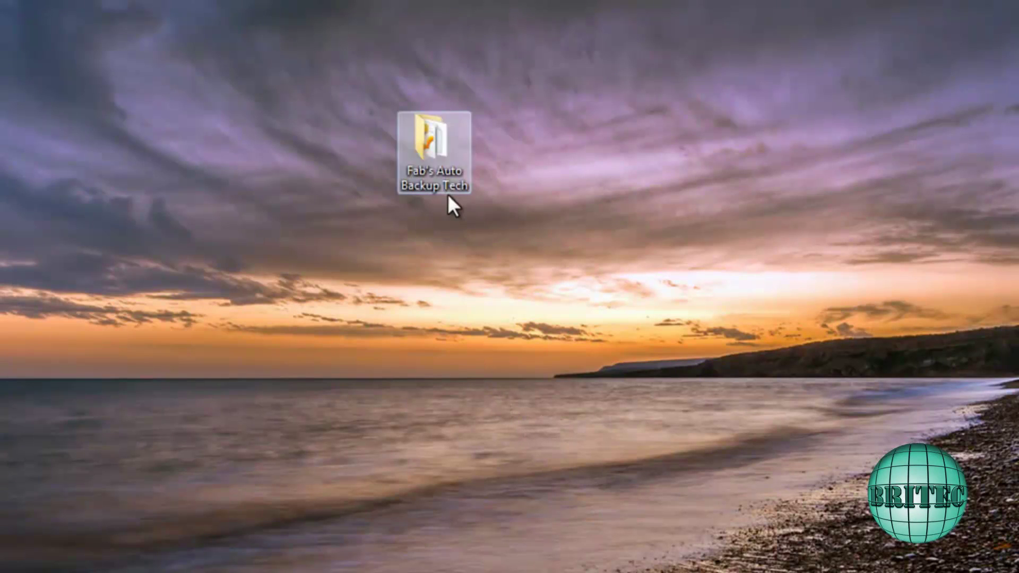
left_click(433, 158)
double_click(433, 158)
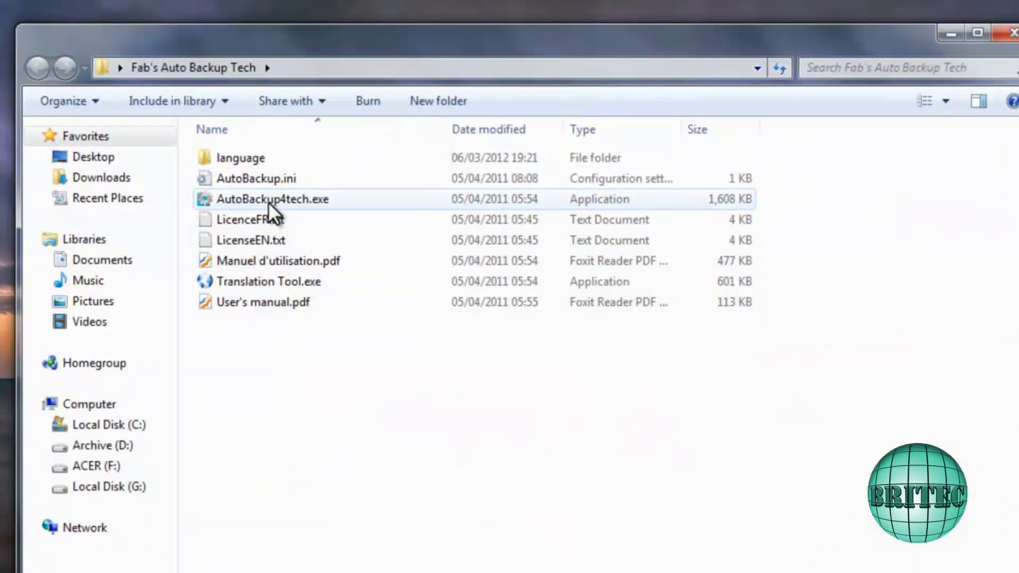
right_click(269, 202)
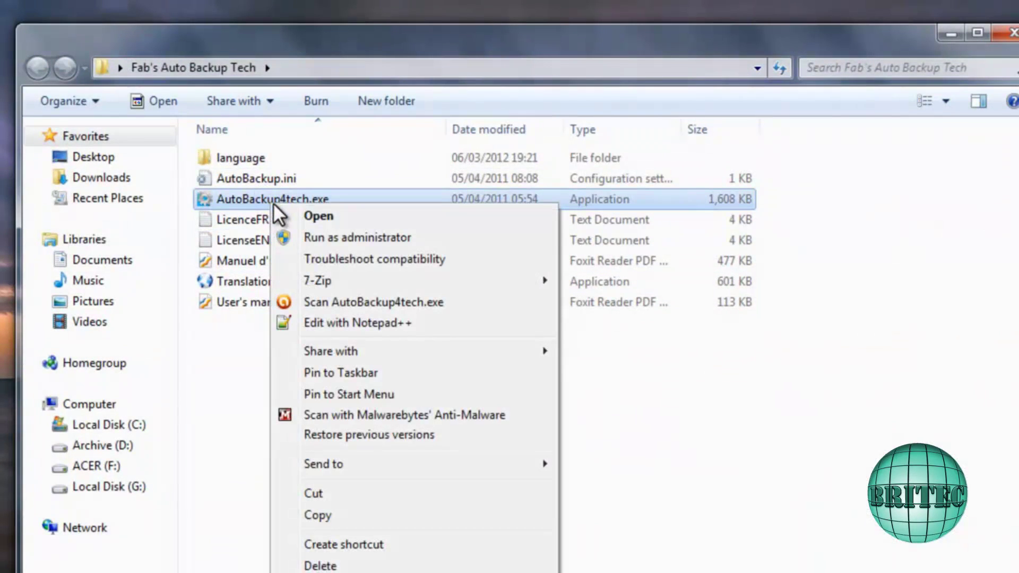
left_click(320, 240)
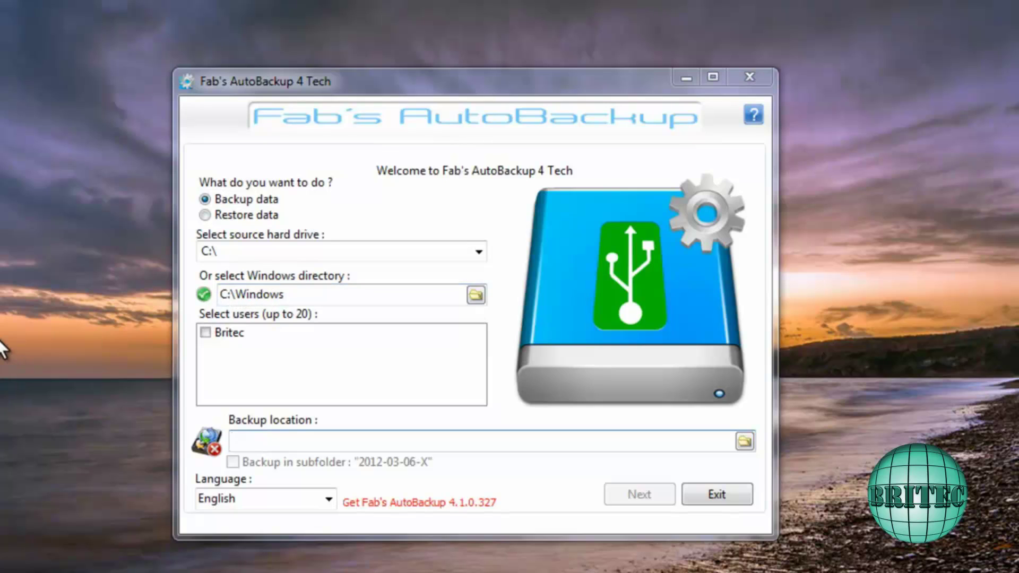
Set the source Windows directory to the WINDOWS folder on the ACER (F:) drive
left_click(472, 298)
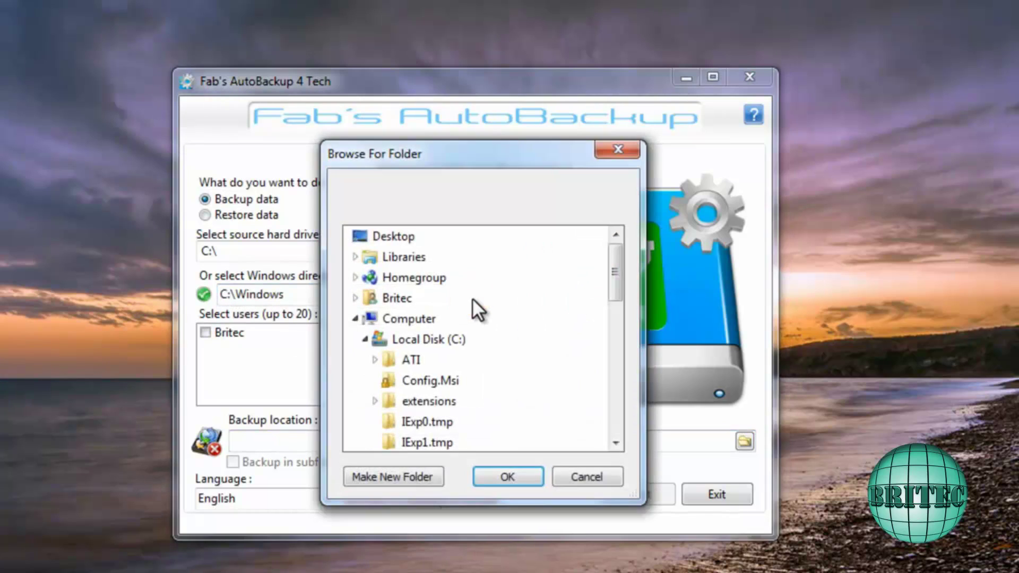
left_click_drag(615, 293, 618, 411)
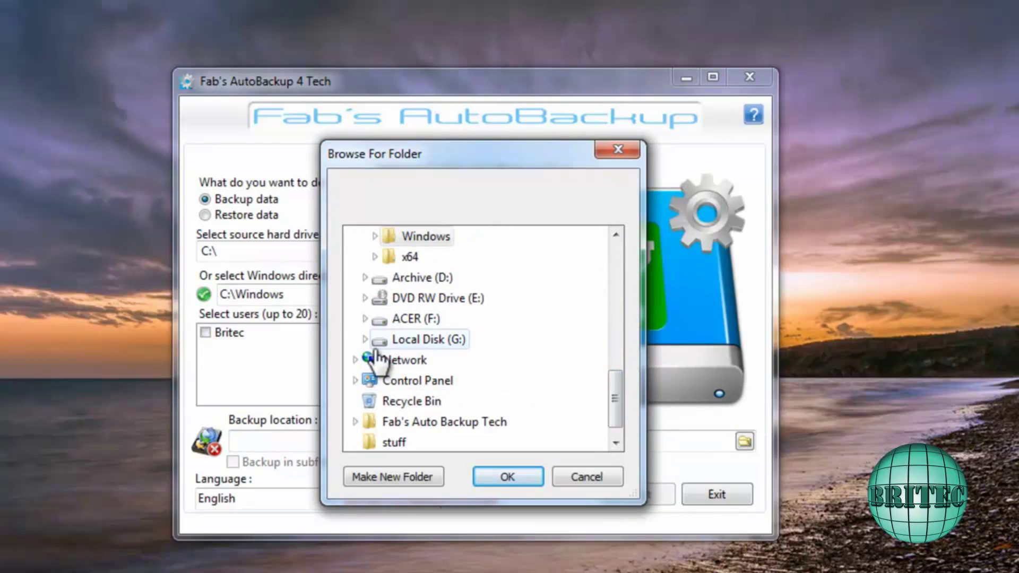
left_click(365, 318)
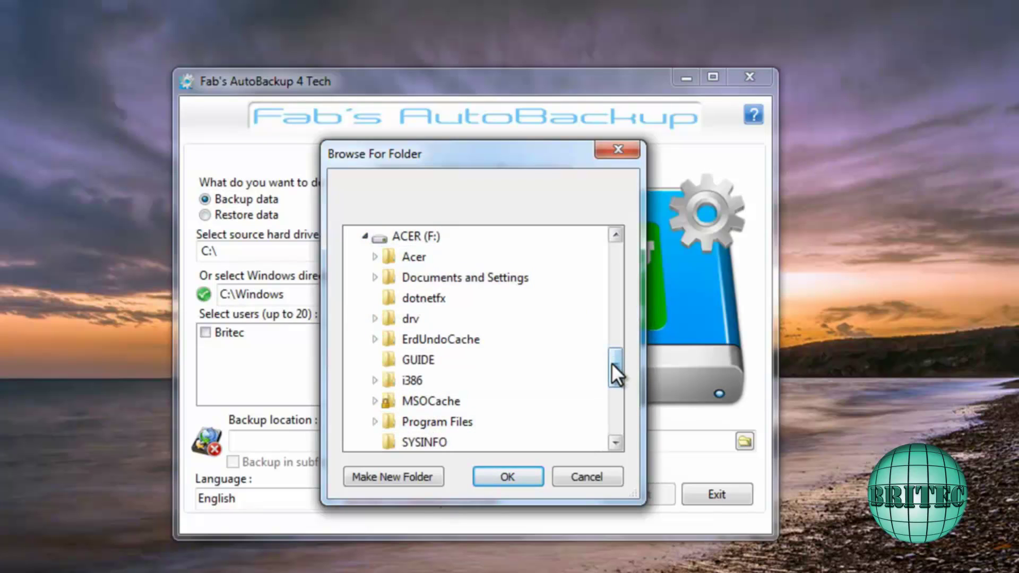
left_click_drag(611, 364, 610, 387)
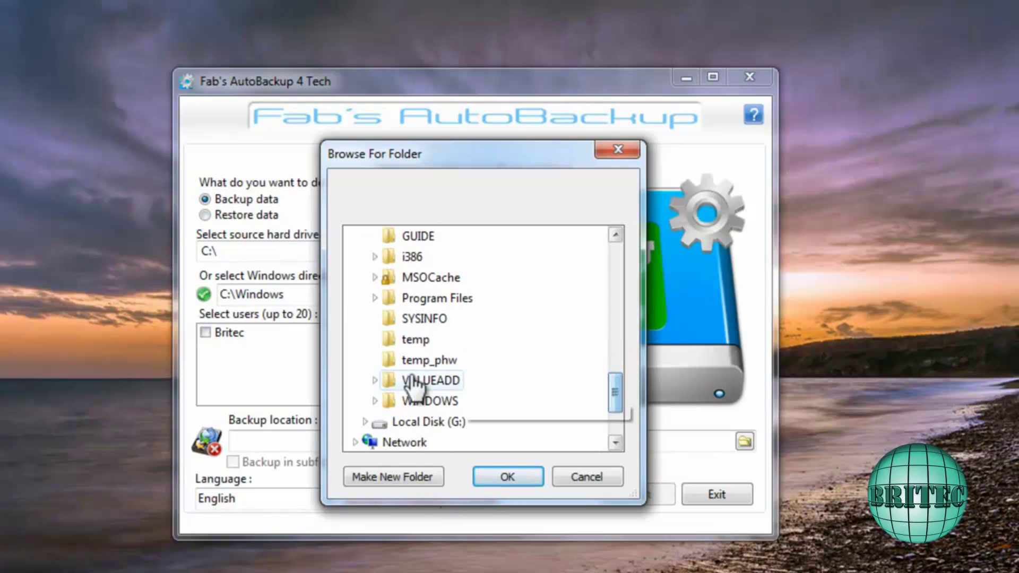
left_click(446, 406)
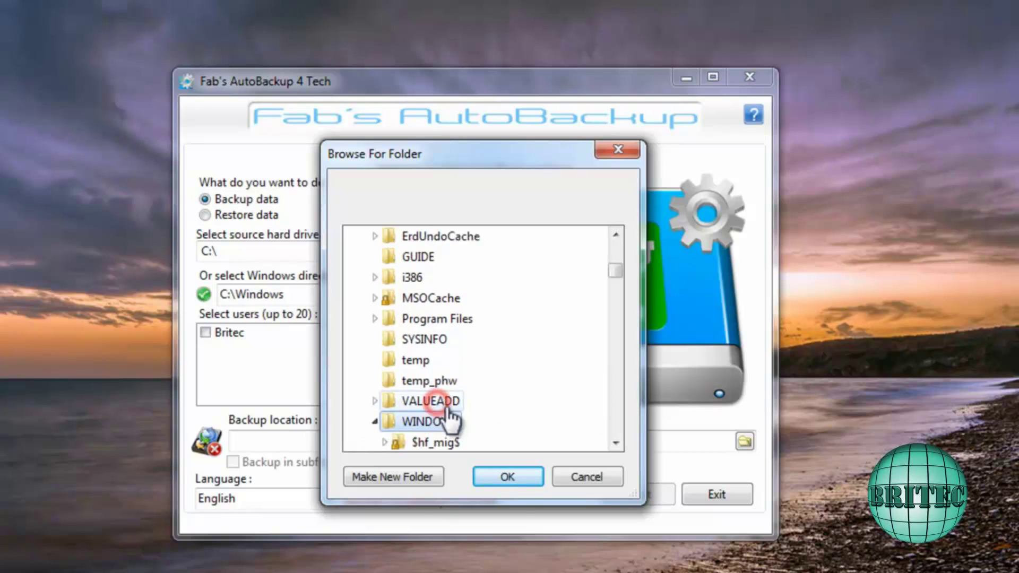
left_click(514, 478)
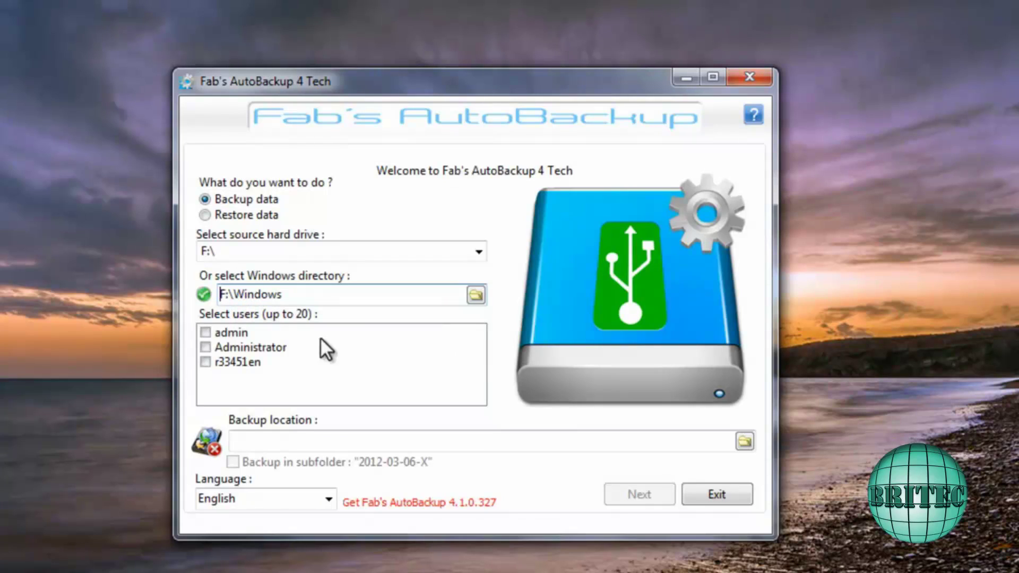
Include all three user accounts found on the F: drive in the backup
left_click(205, 333)
left_click(205, 347)
left_click(206, 361)
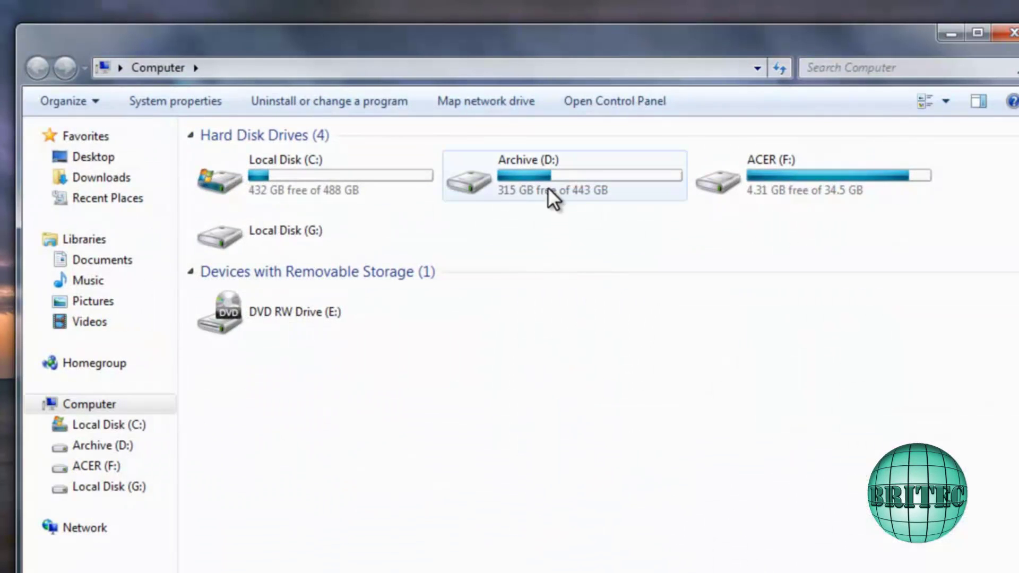
Create a new folder in the root of the Archive (D:) drive
mouse_move(502, 187)
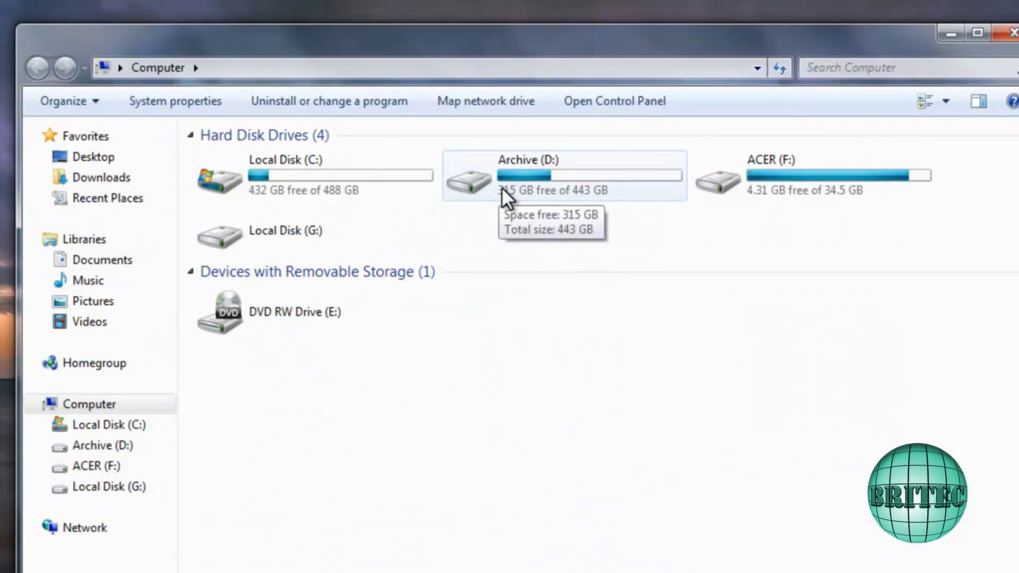
left_click(502, 187)
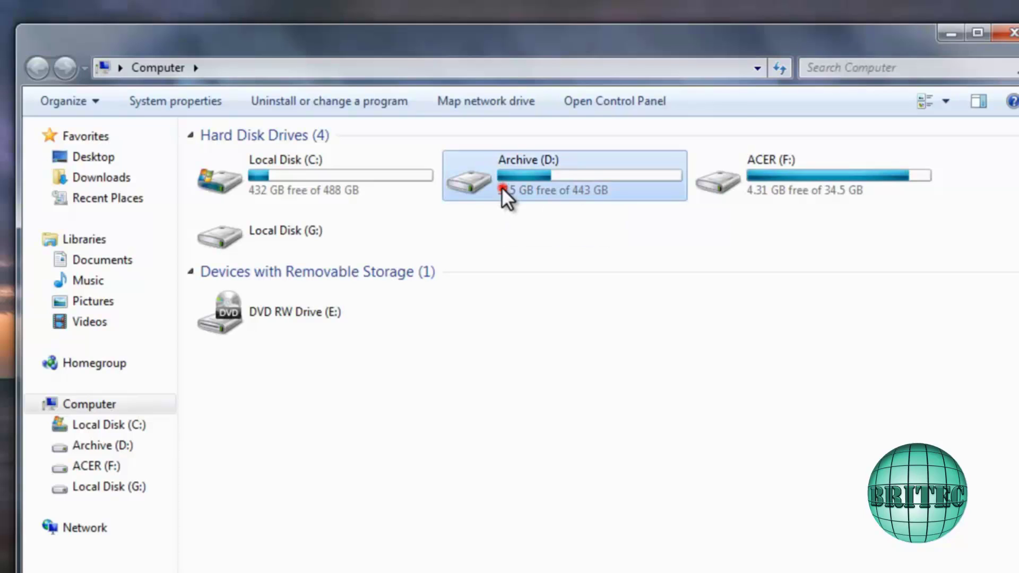
double_click(502, 186)
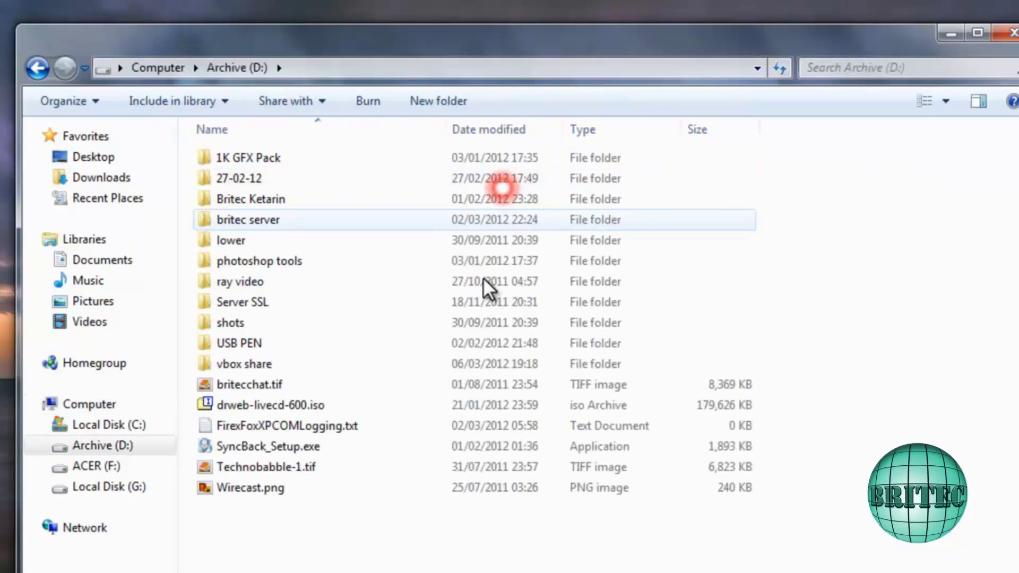
right_click(220, 564)
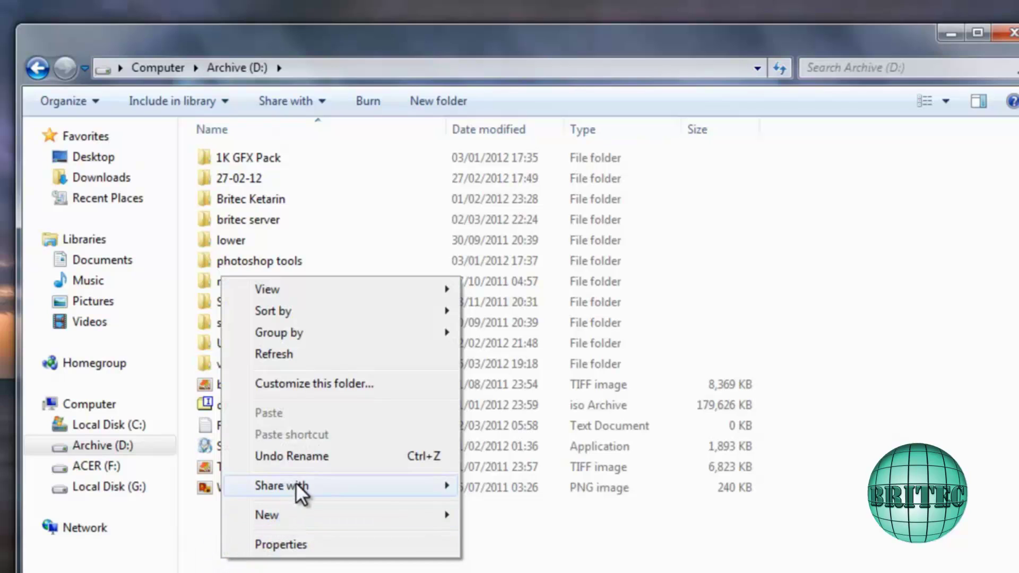
mouse_move(413, 511)
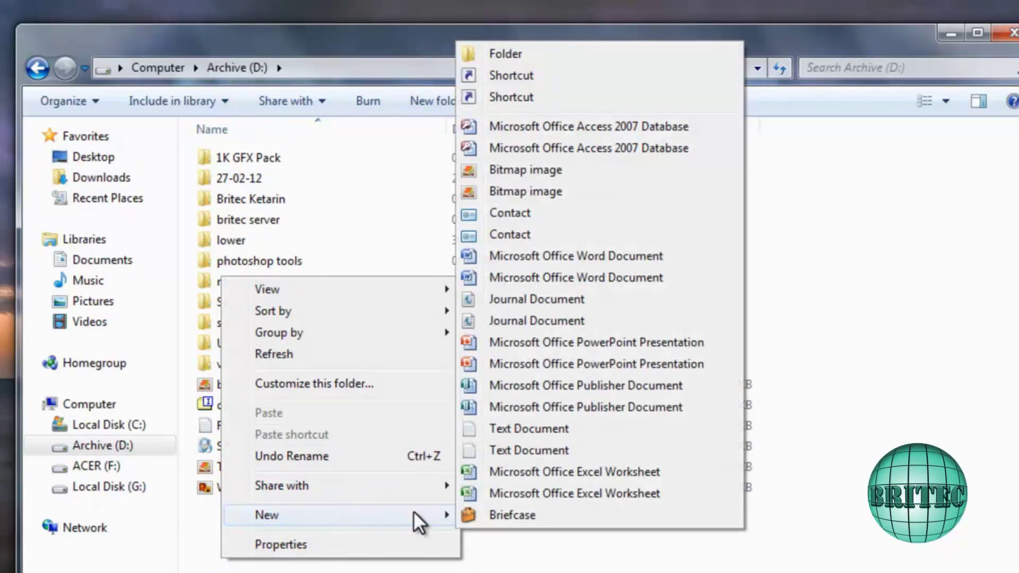
left_click(485, 54)
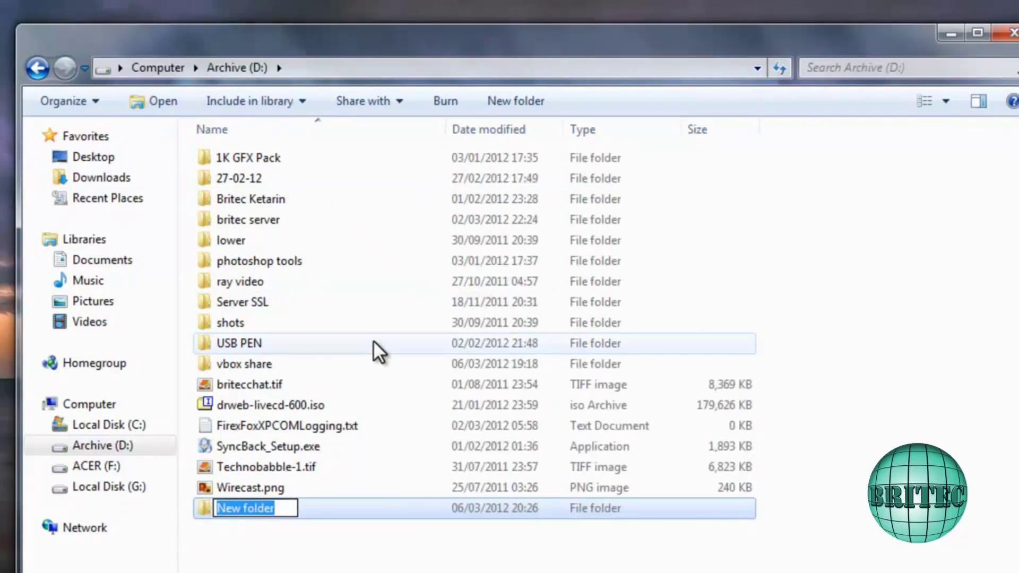
Name the new folder Acer Backup and open it
type("a")
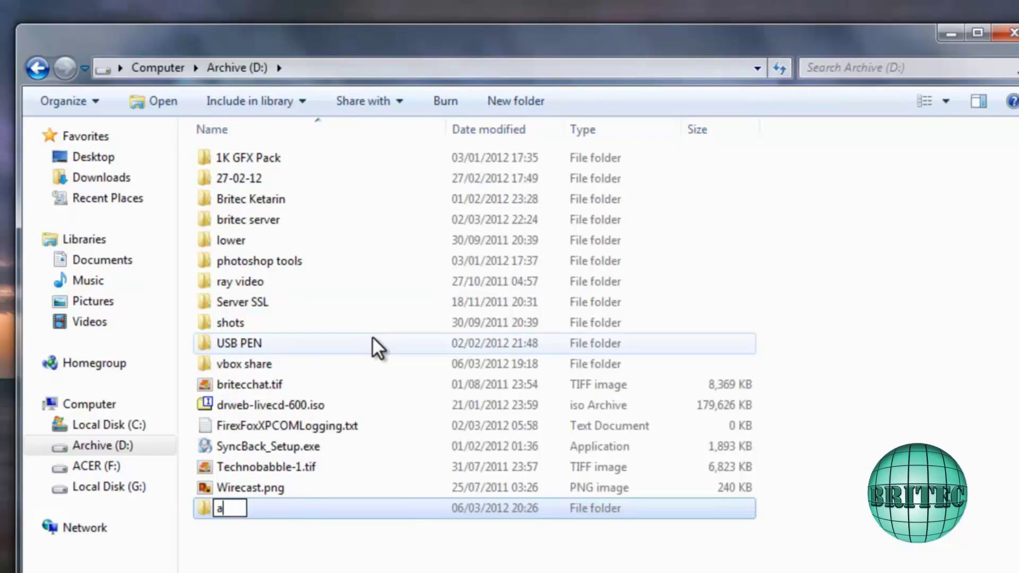
key("BackSpace")
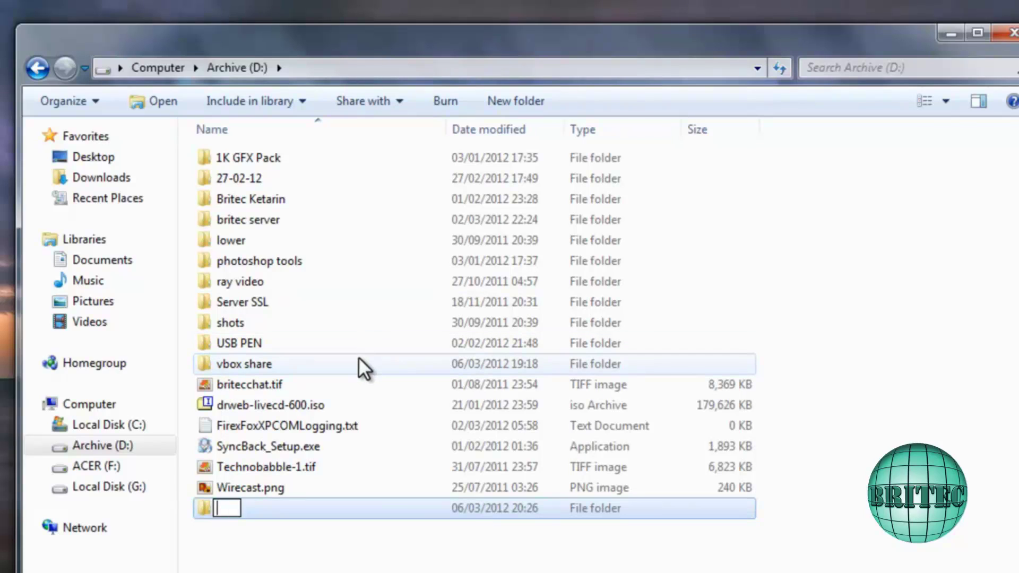
type("Acer")
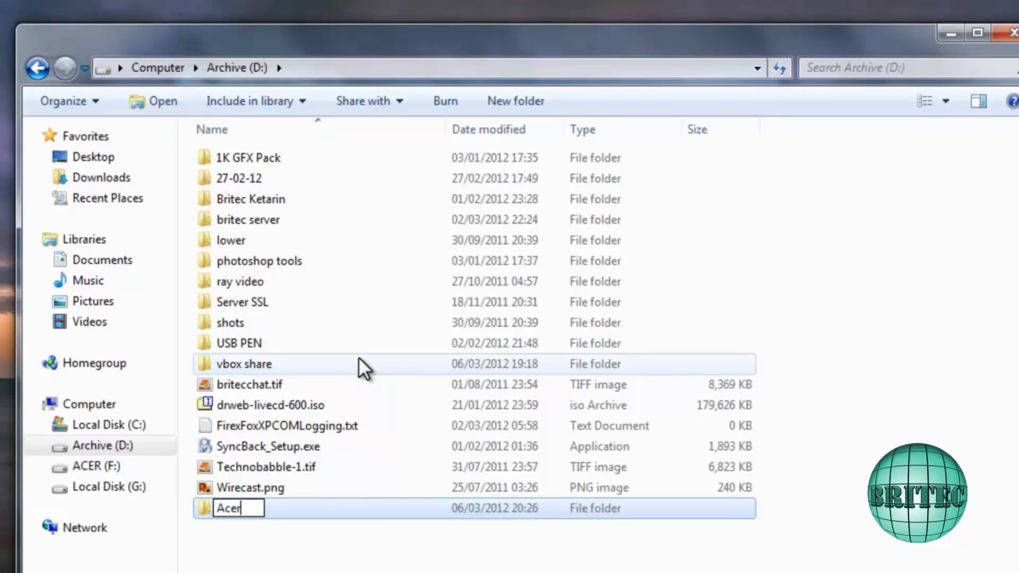
type(" Bac")
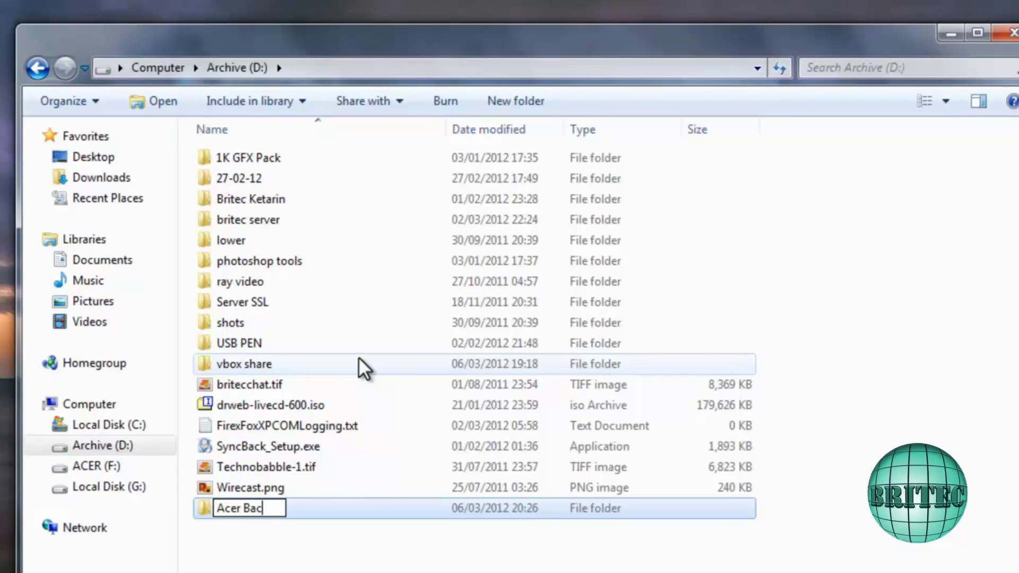
type("kup")
key("BackSpace")
type("p")
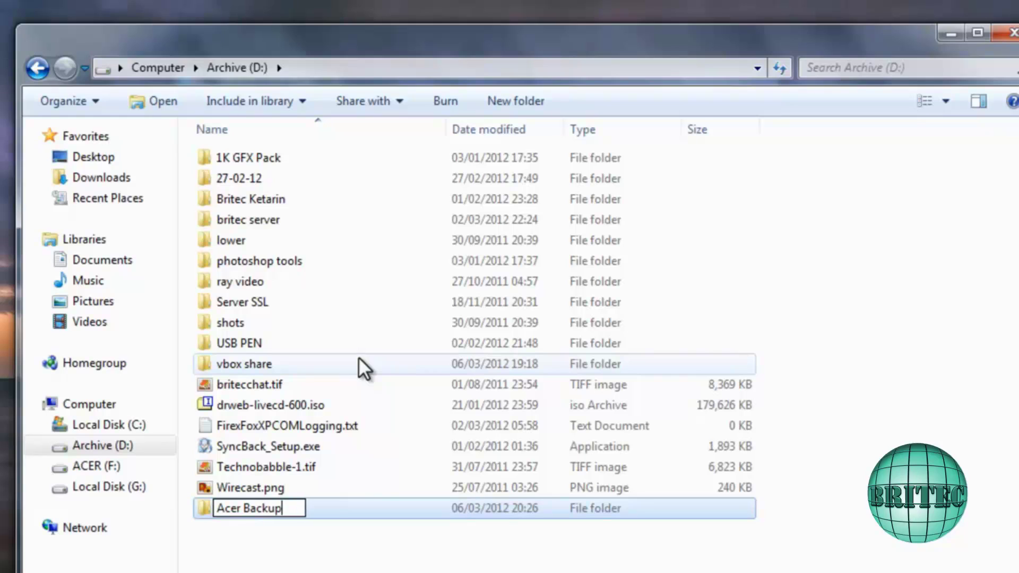
left_click(222, 559)
double_click(218, 503)
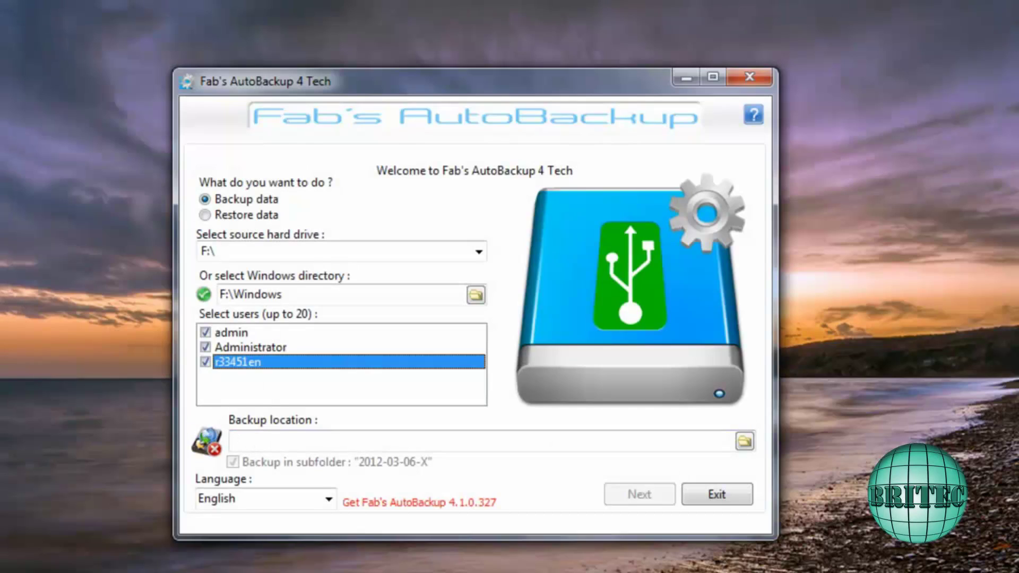
Set the backup location to D:\Acer Backup and proceed to the selection of data to back up
left_click(464, 444)
left_click(740, 443)
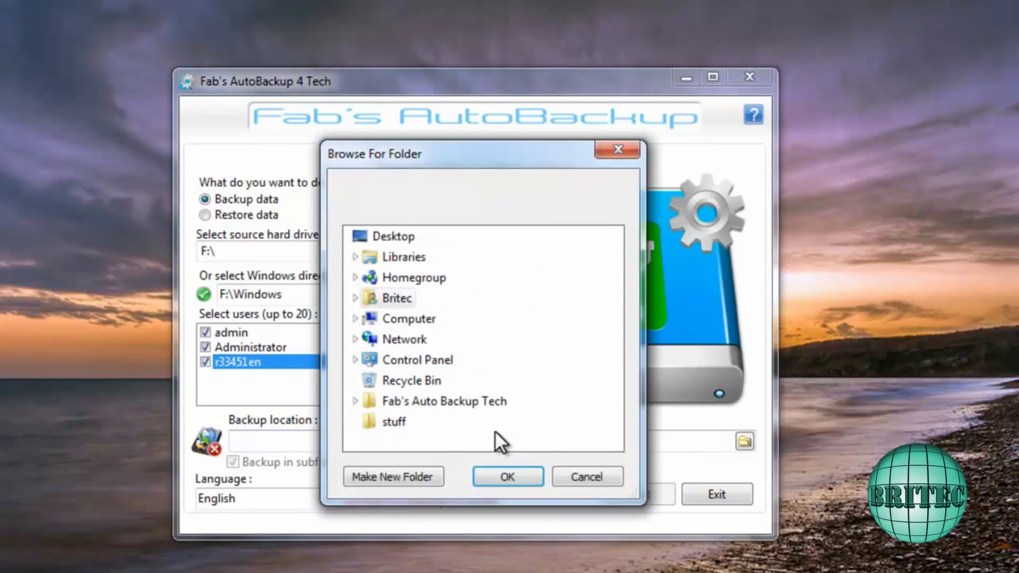
left_click(354, 320)
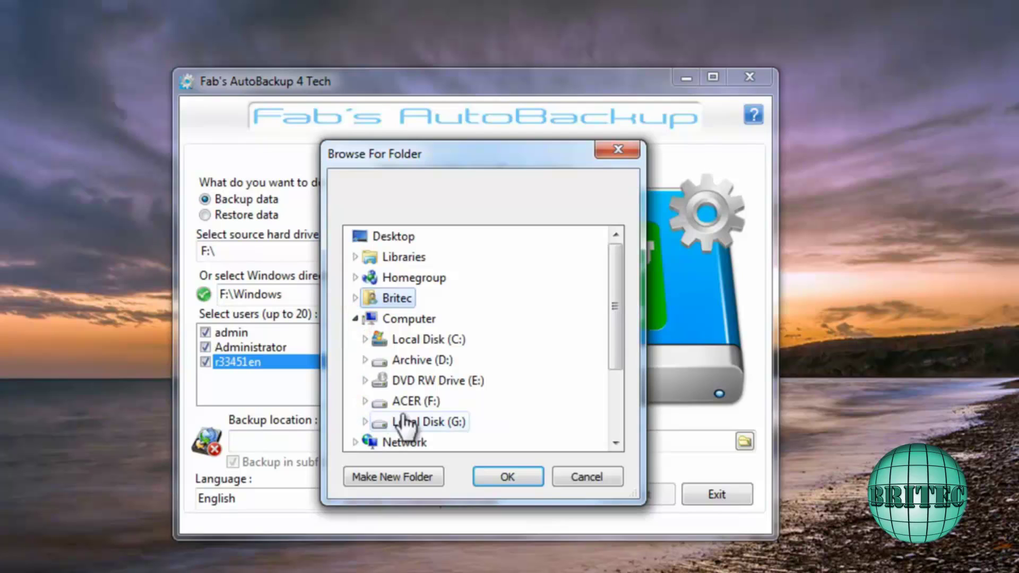
left_click(363, 359)
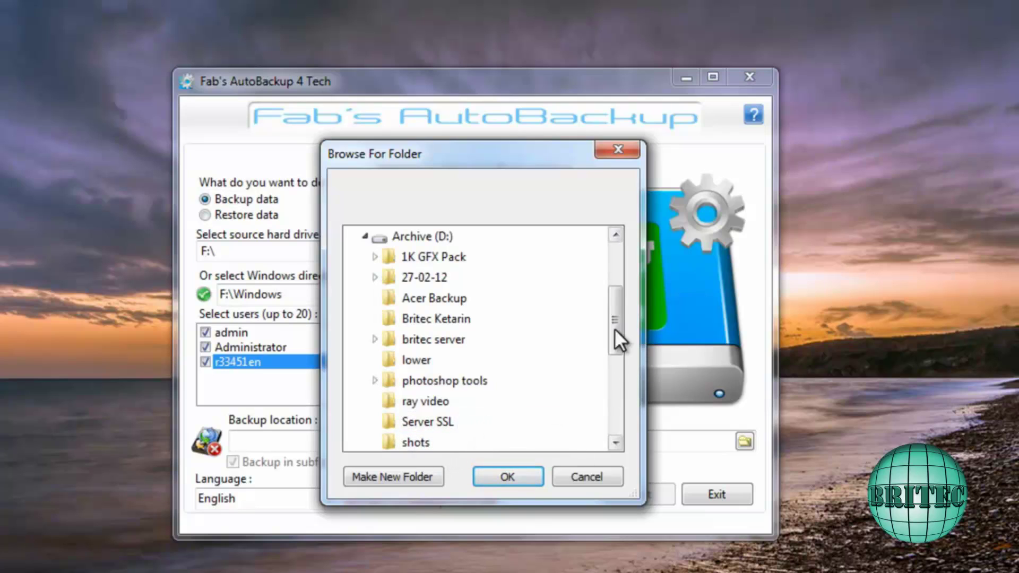
left_click(418, 297)
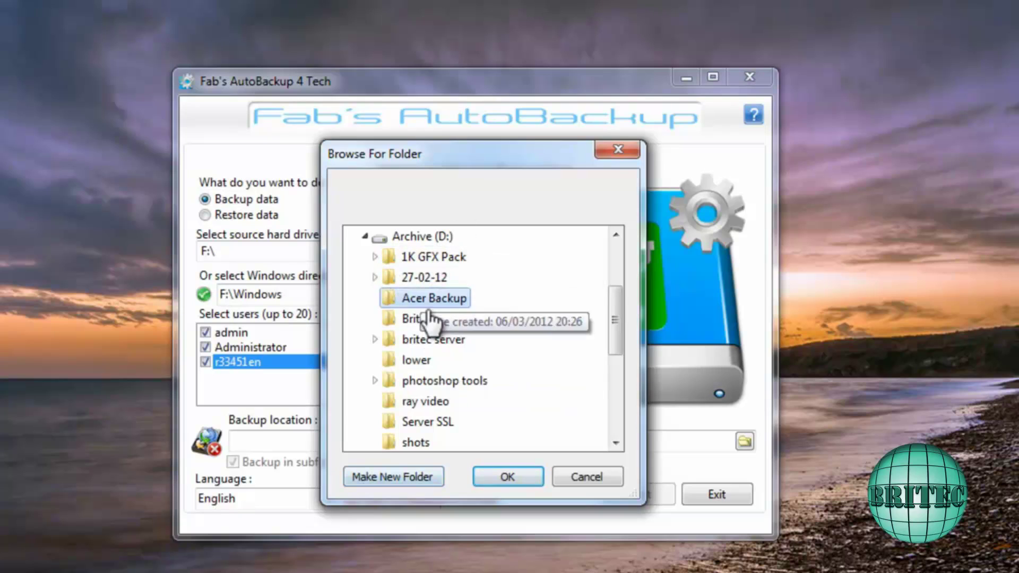
left_click(511, 476)
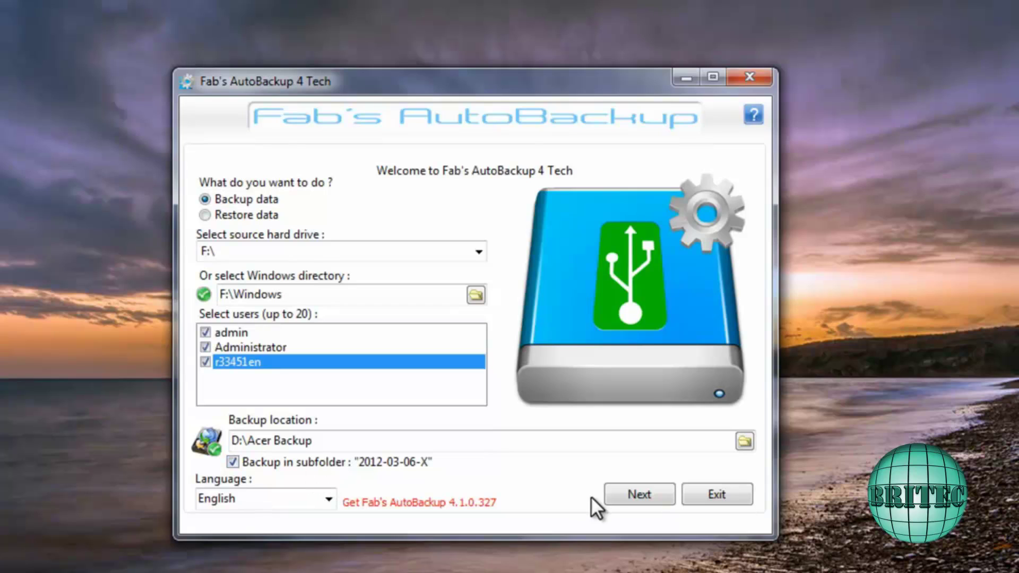
left_click(639, 497)
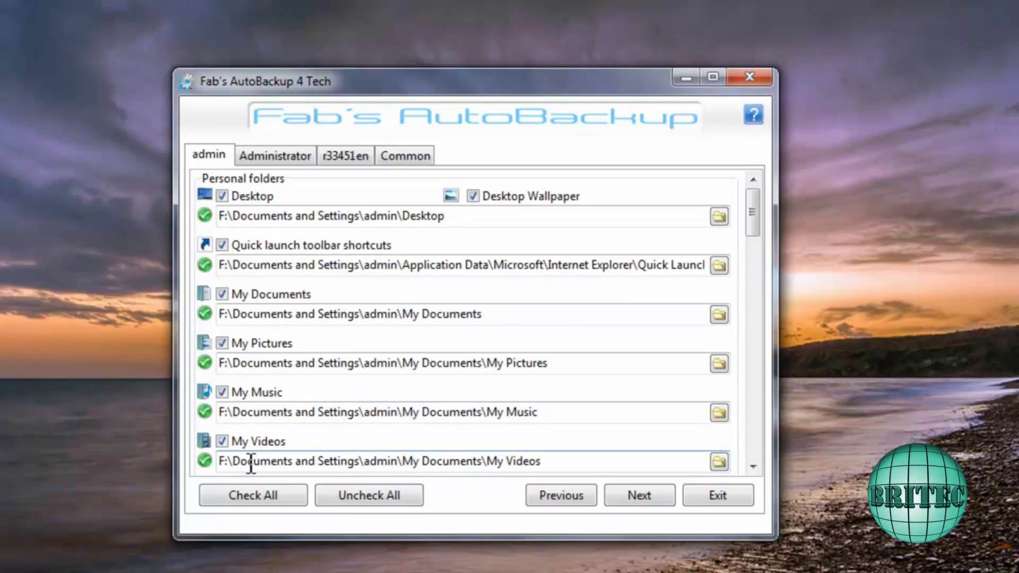
Review the admin account's backup items, from personal folders and web browsers through mail to the miscellaneous section
left_click_drag(749, 222, 754, 260)
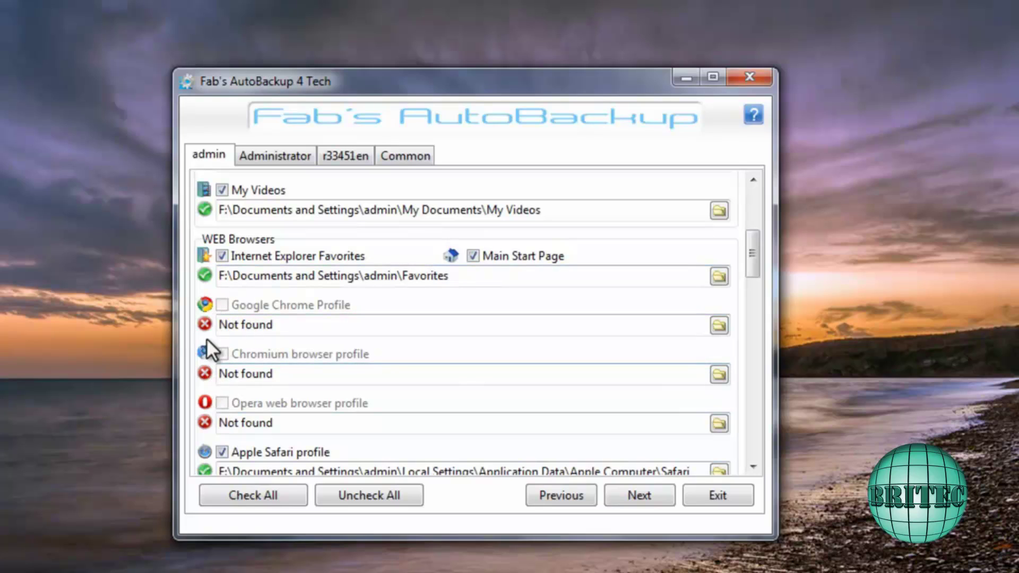
left_click(754, 465)
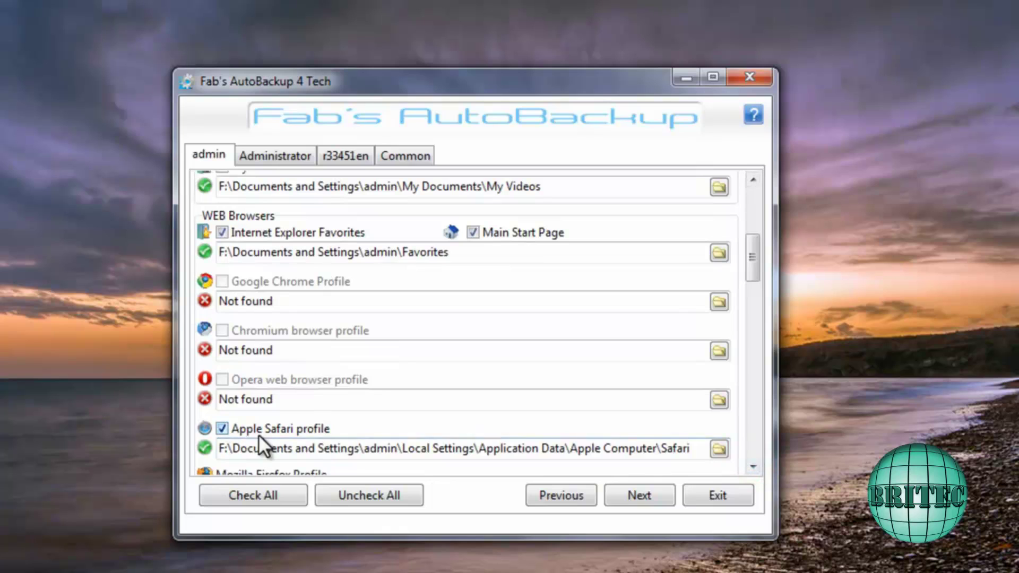
left_click(750, 469)
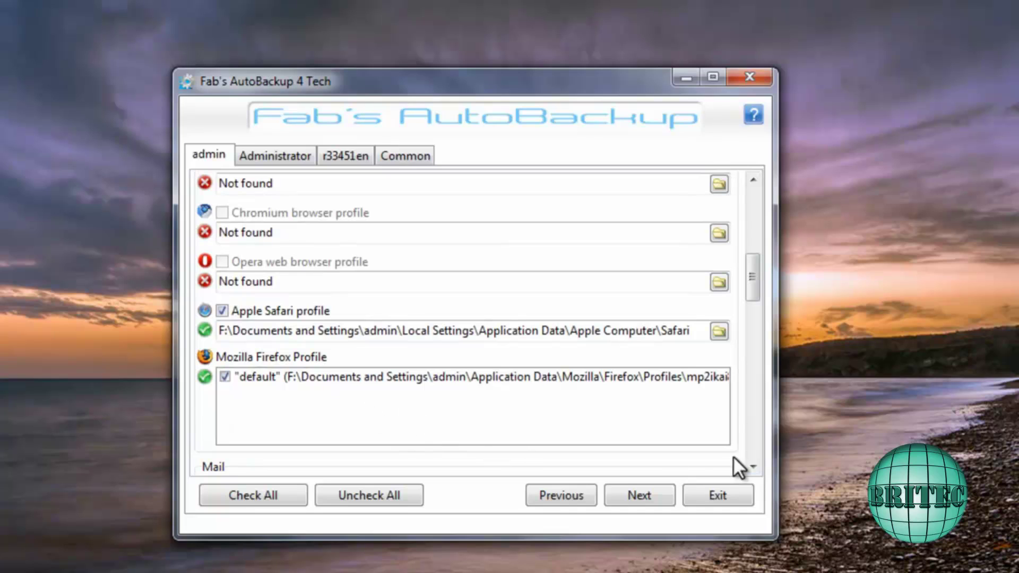
left_click(751, 468)
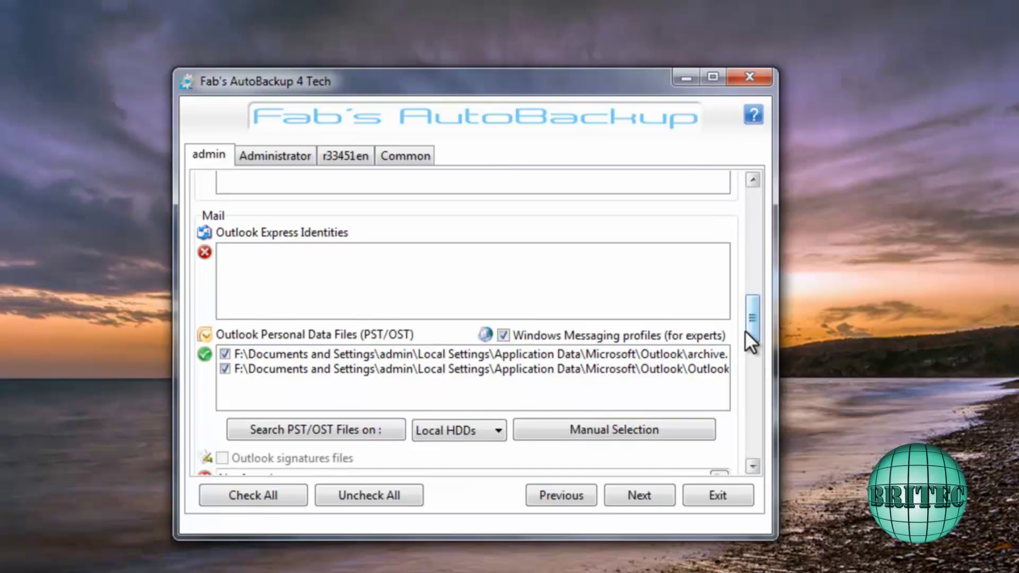
left_click_drag(751, 316, 753, 348)
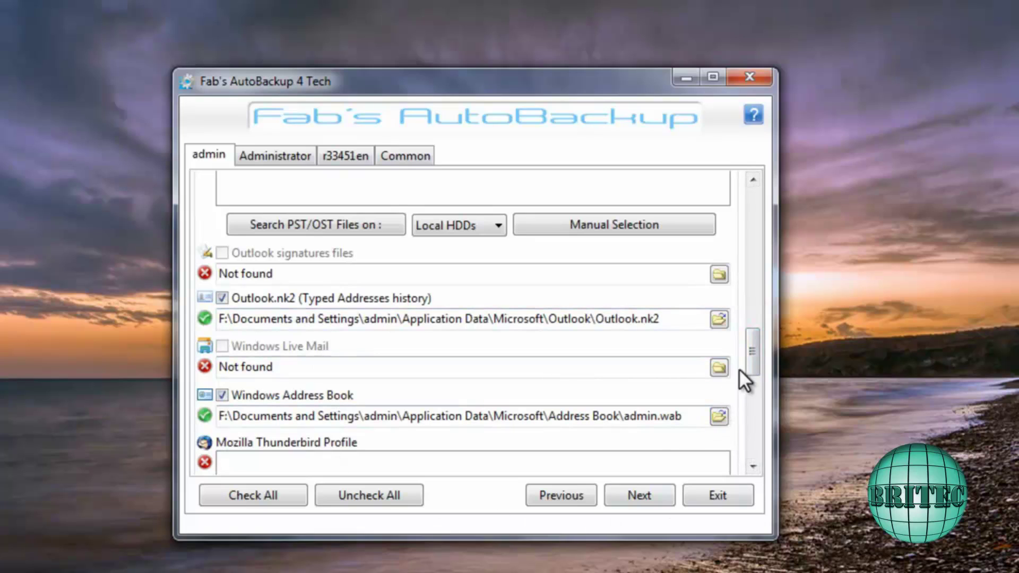
left_click_drag(753, 353, 752, 446)
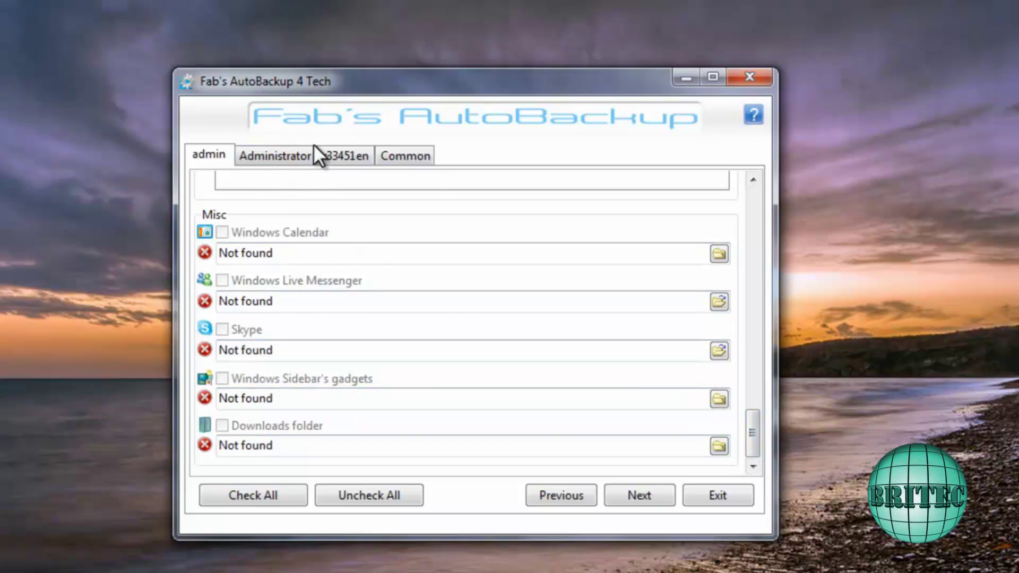
Check the backup items of the remaining accounts and the common data, then run the backup and exit the program once it finishes
left_click(271, 156)
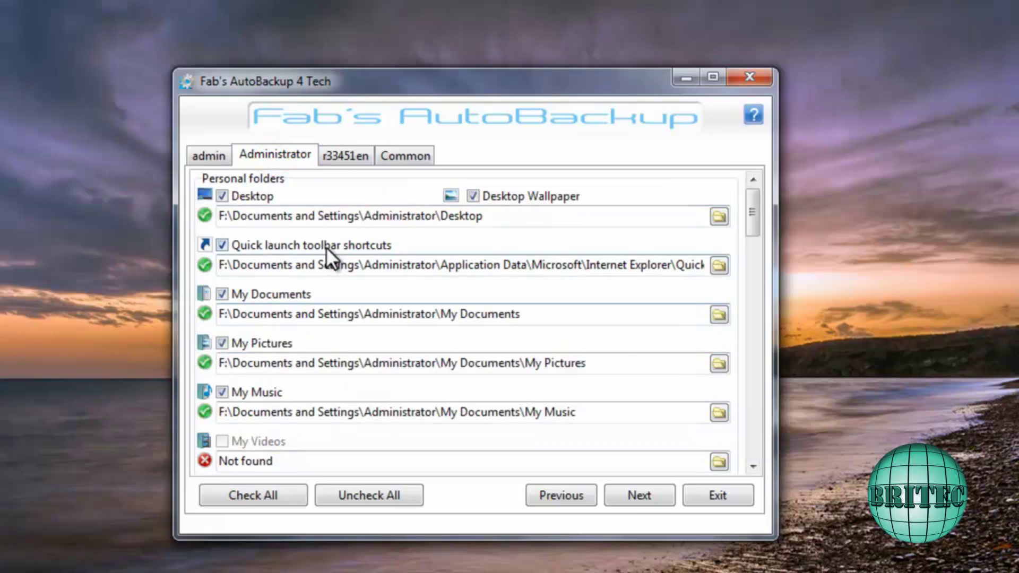
left_click(338, 157)
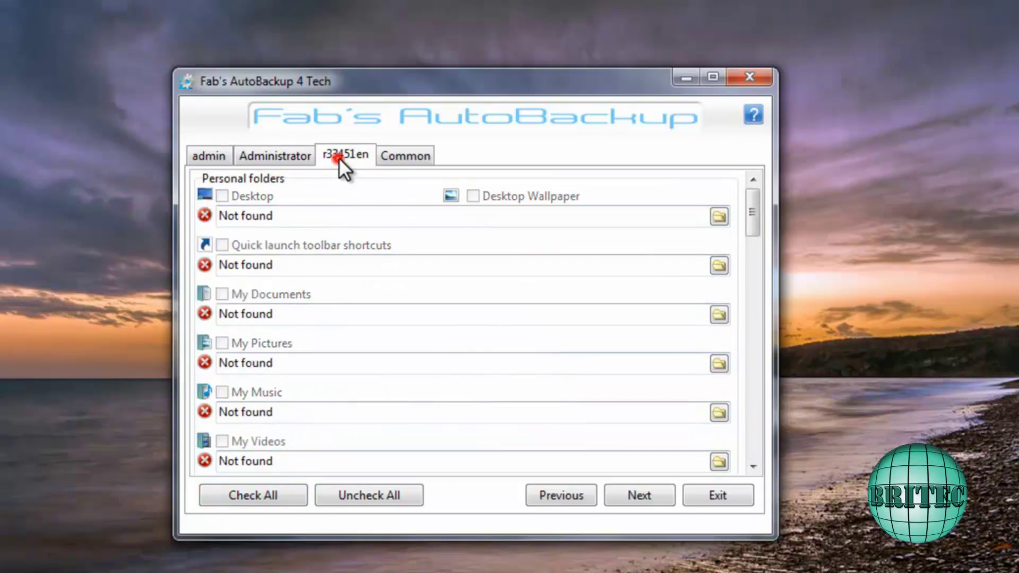
left_click(377, 155)
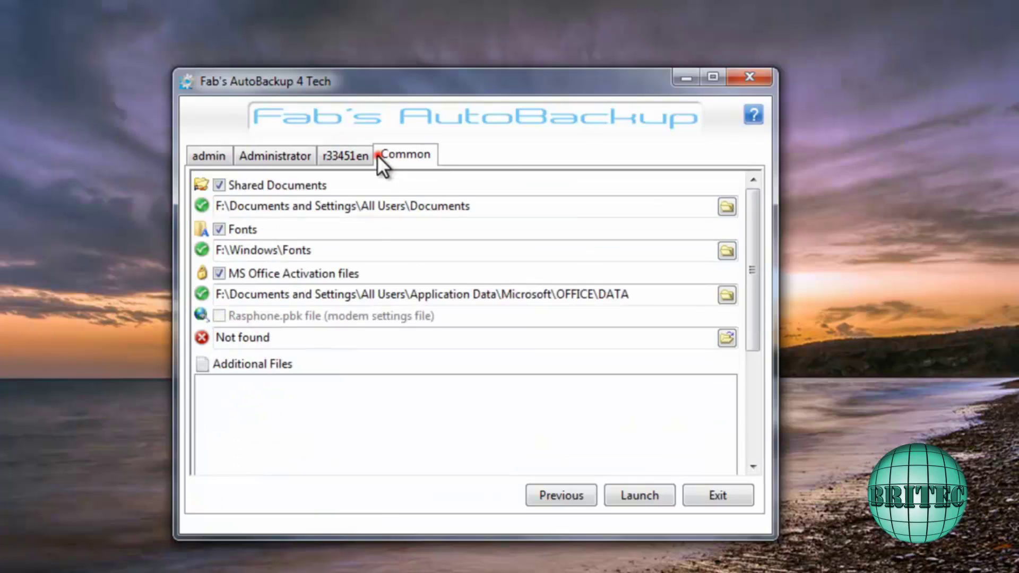
left_click(645, 495)
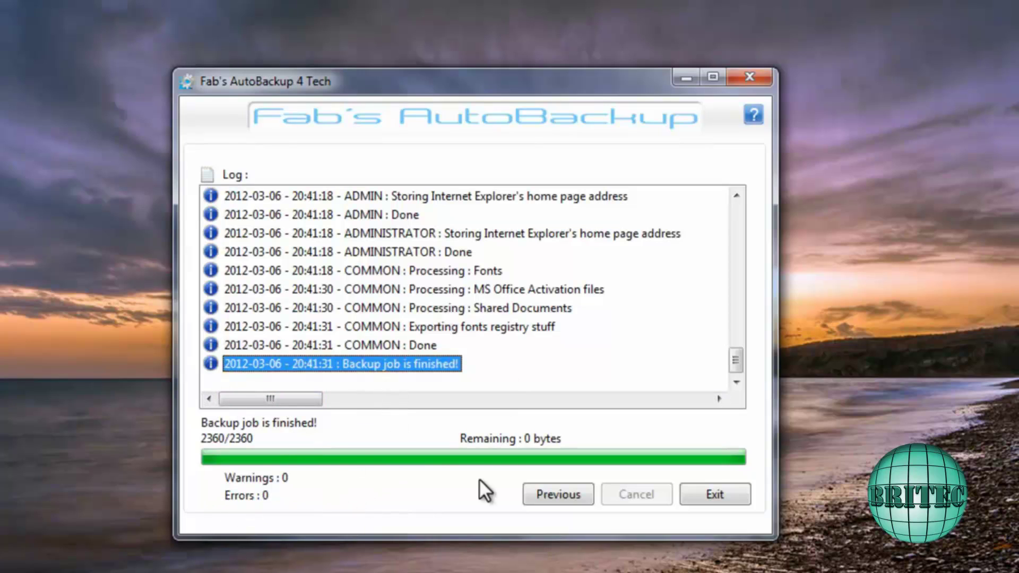
left_click(713, 495)
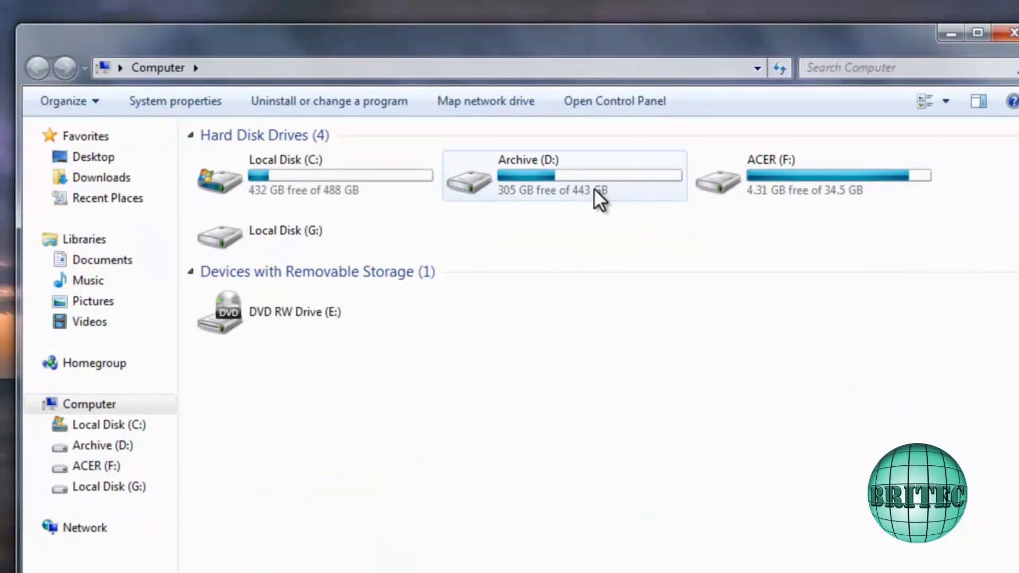
In Windows Explorer, open the Archive folder of the 2012-03-06-admin backup inside Acer Backup on the Archive (D:) drive
double_click(561, 181)
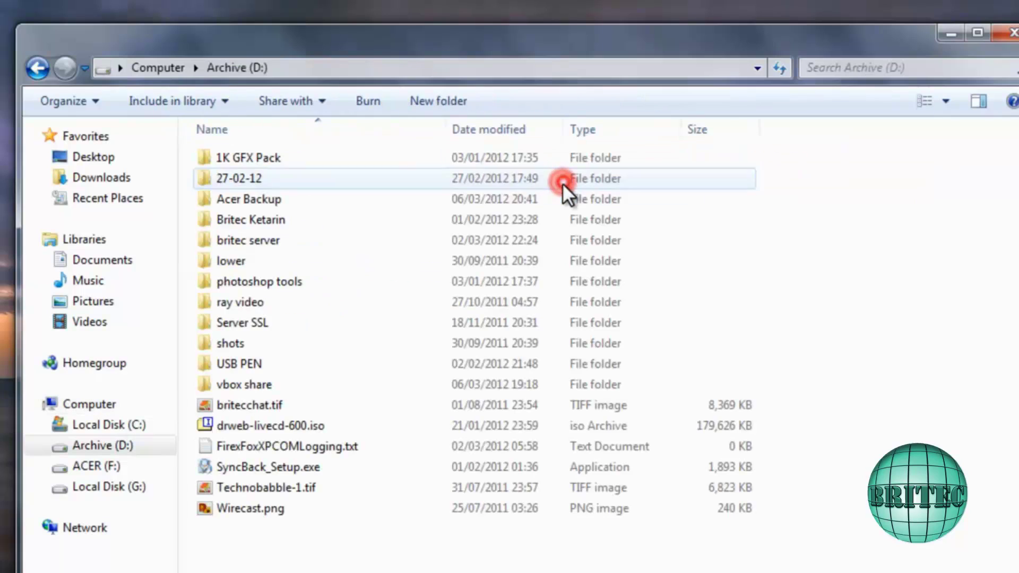
left_click(253, 201)
double_click(253, 201)
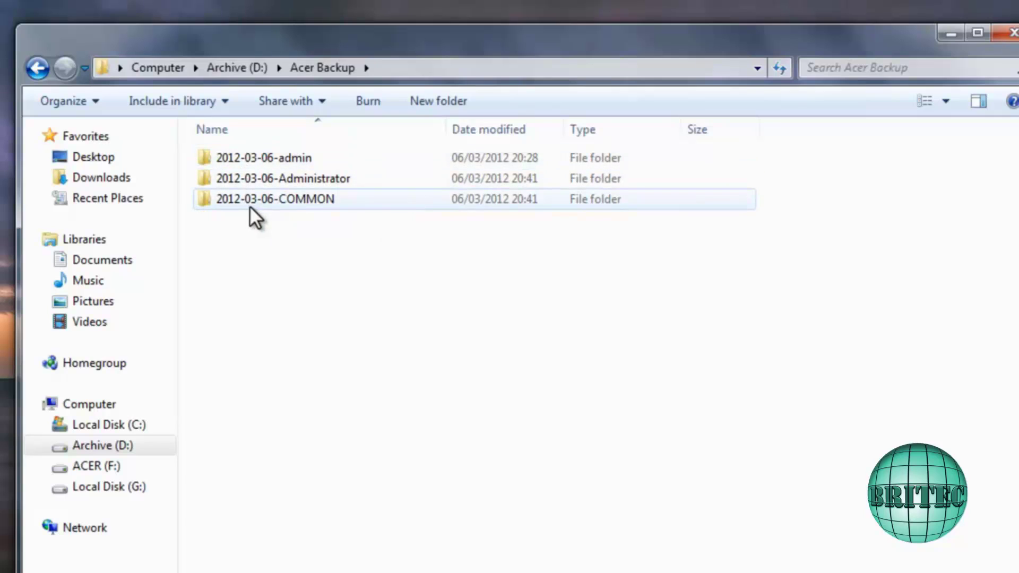
double_click(290, 158)
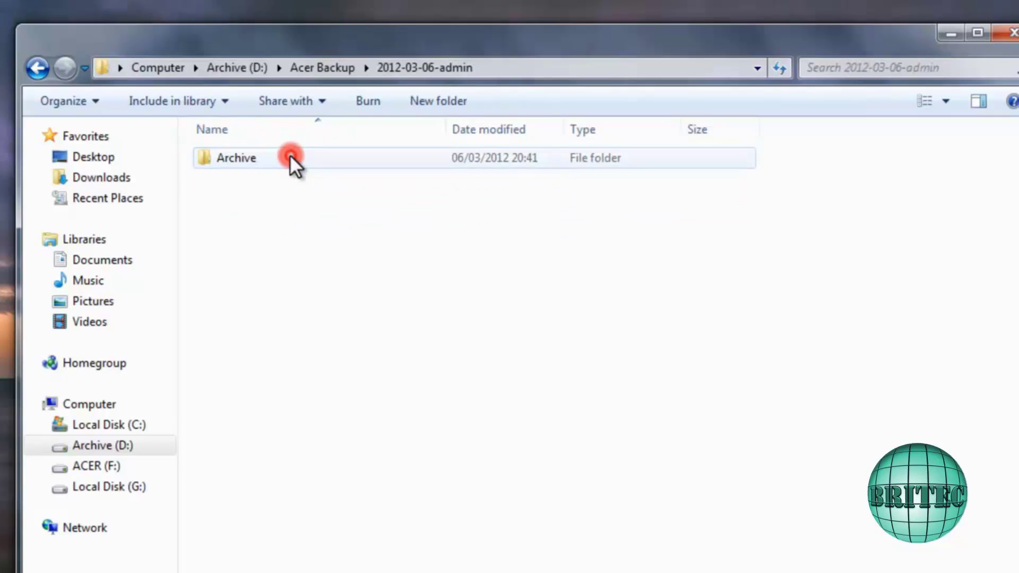
left_click(247, 158)
double_click(247, 158)
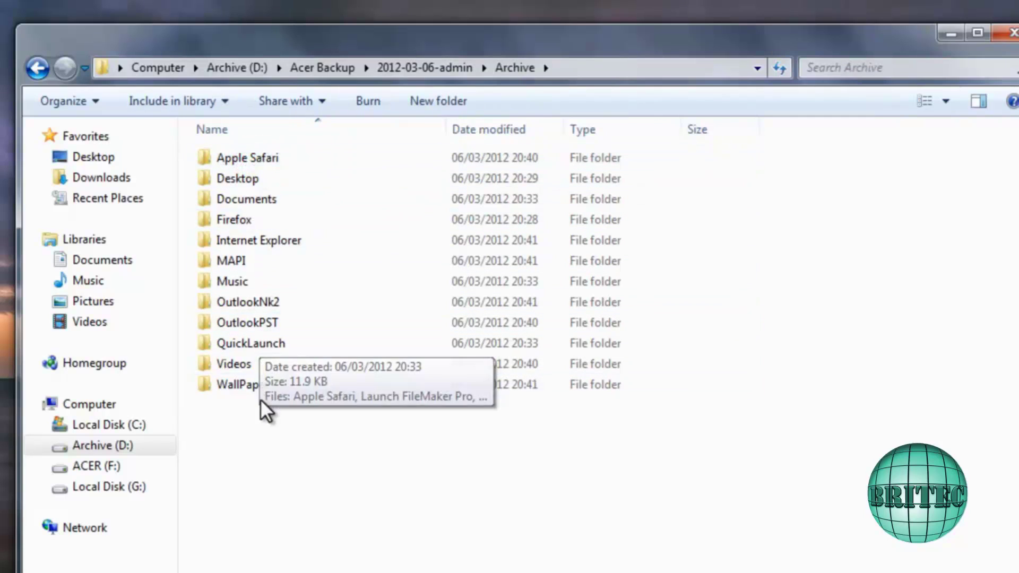
Inspect the backed-up contents of the OutlookPST and Videos folders, returning to the admin backup's Archive folder after each
double_click(265, 325)
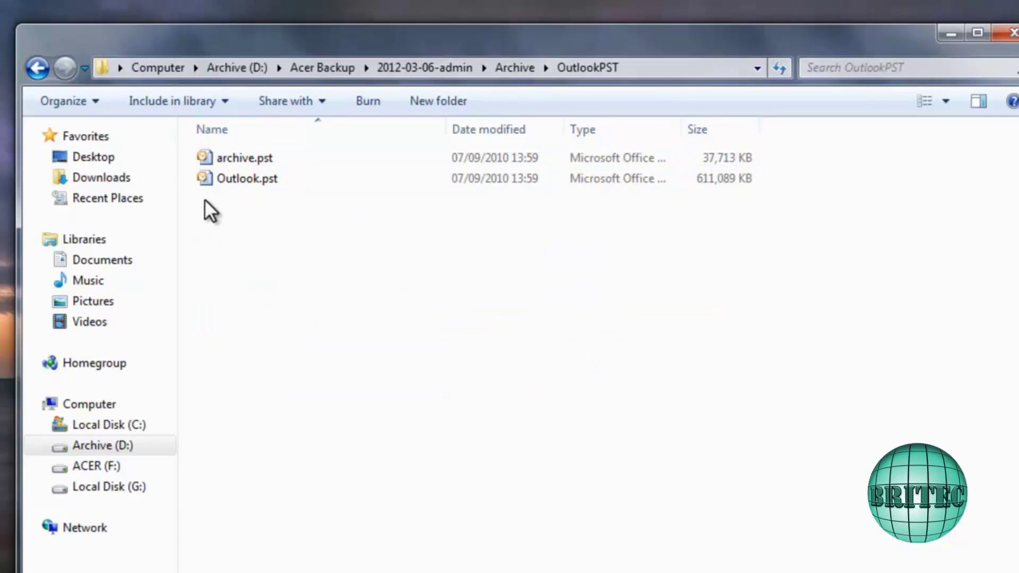
left_click(38, 68)
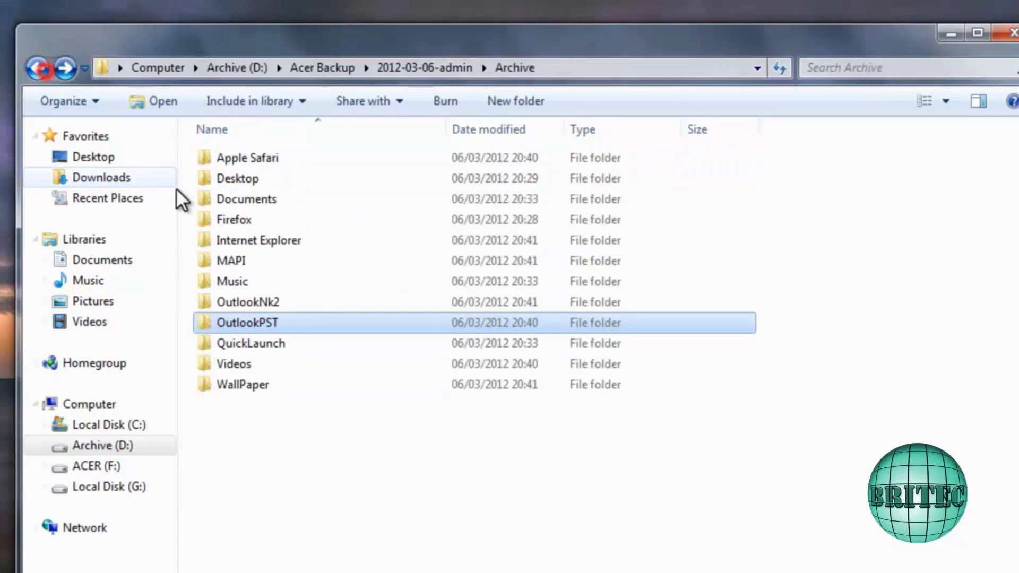
double_click(245, 368)
left_click(46, 78)
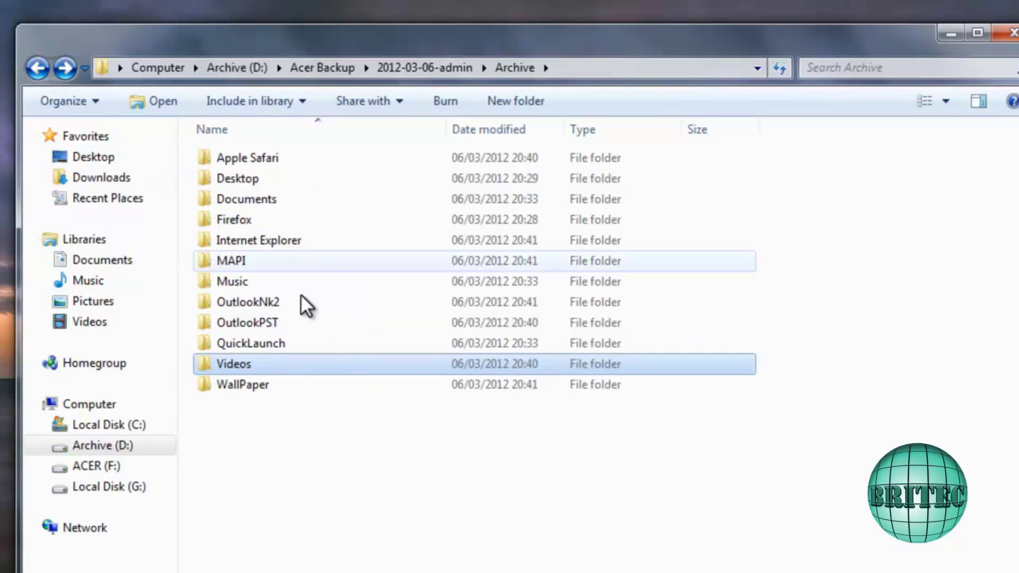
mouse_move(348, 271)
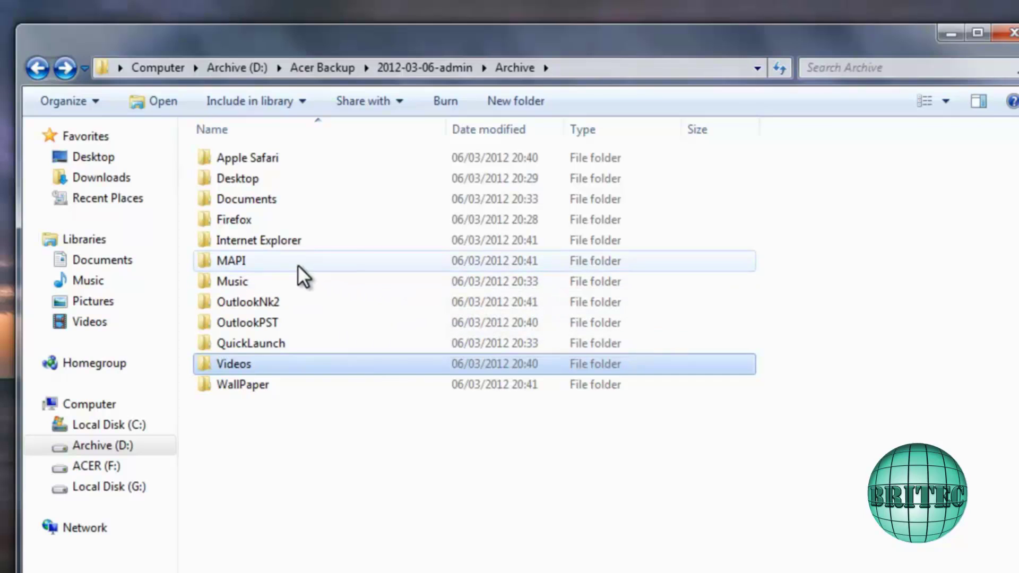
mouse_move(274, 263)
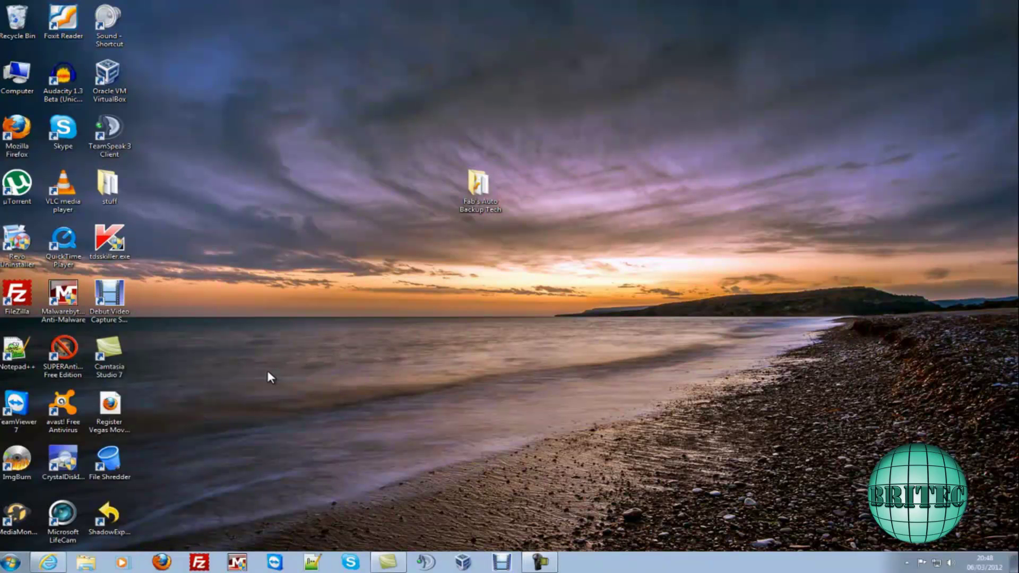